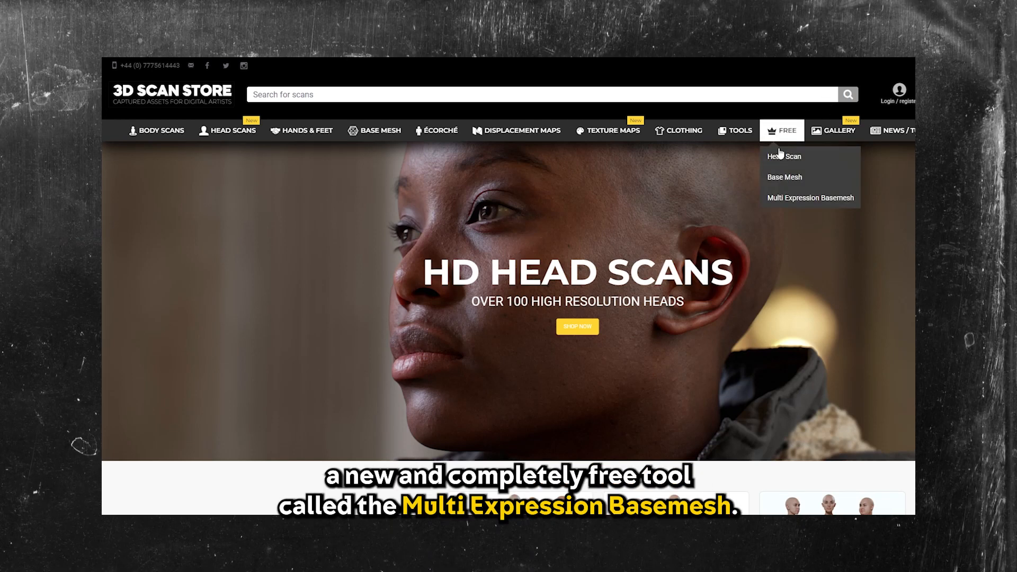
- Open the free Multi Expression Basemesh page on 3D Scan Store and look through its introduction
{"action": "left_click", "coordinate": [790, 199]}
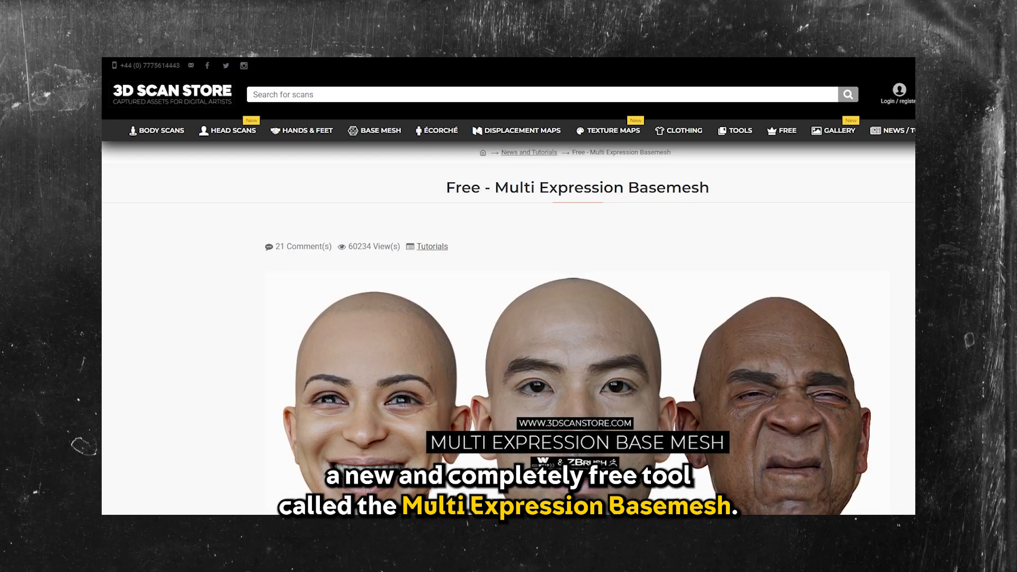
{"action": "scroll", "coordinate": [509, 286], "scroll_direction": "down", "scroll_amount": 3}
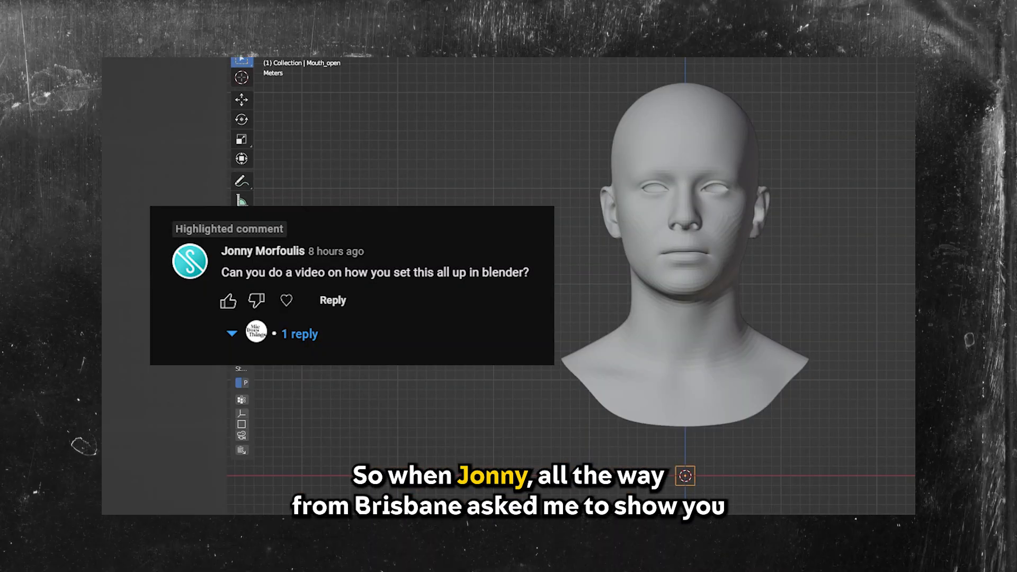
{"action": "left_click_drag", "start_coordinate": [685, 433], "coordinate": [683, 420]}
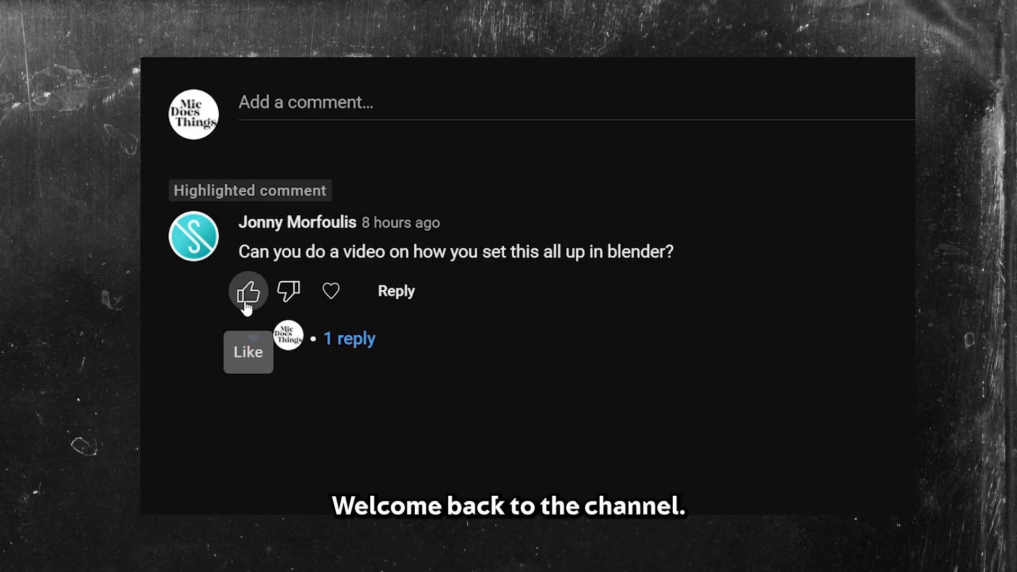
- Like the highlighted comment asking for a Blender setup video, and open the Blender Face Rig video from the channel's uploads
{"action": "left_click", "coordinate": [245, 292]}
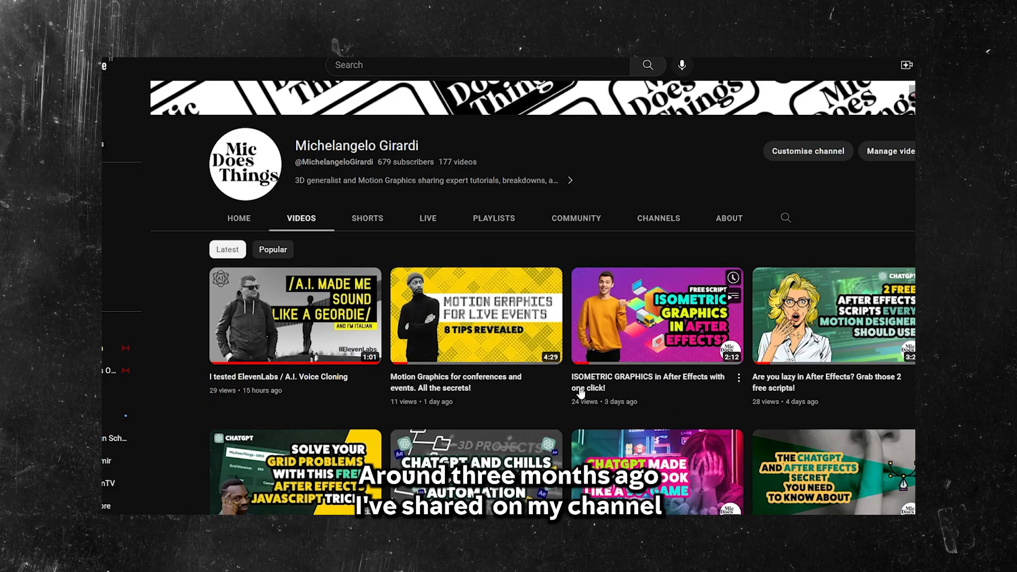
{"action": "scroll", "coordinate": [579, 393], "scroll_direction": "down", "scroll_amount": 5}
{"action": "scroll", "coordinate": [578, 412], "scroll_direction": "down", "scroll_amount": 3}
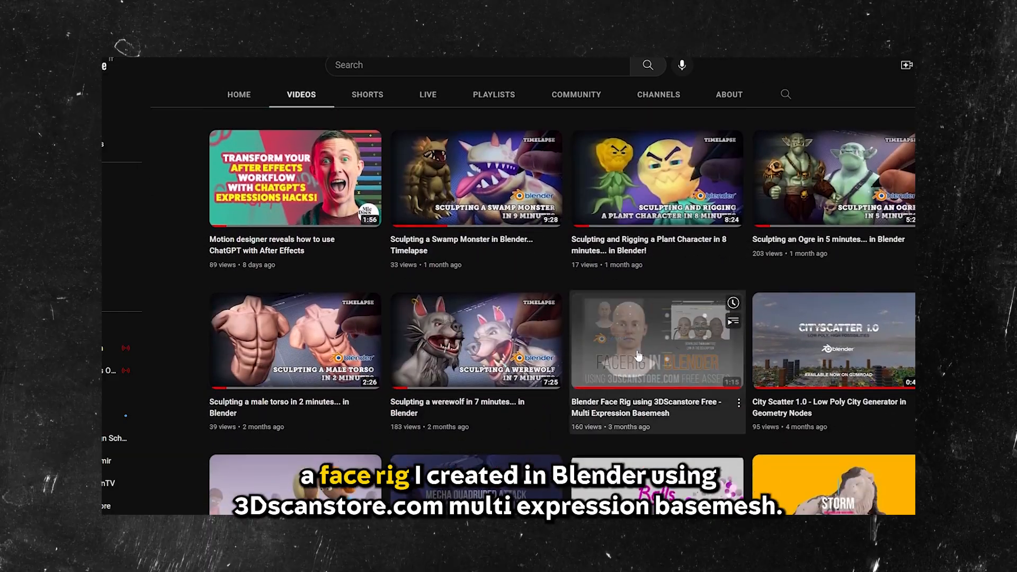
{"action": "left_click", "coordinate": [640, 357]}
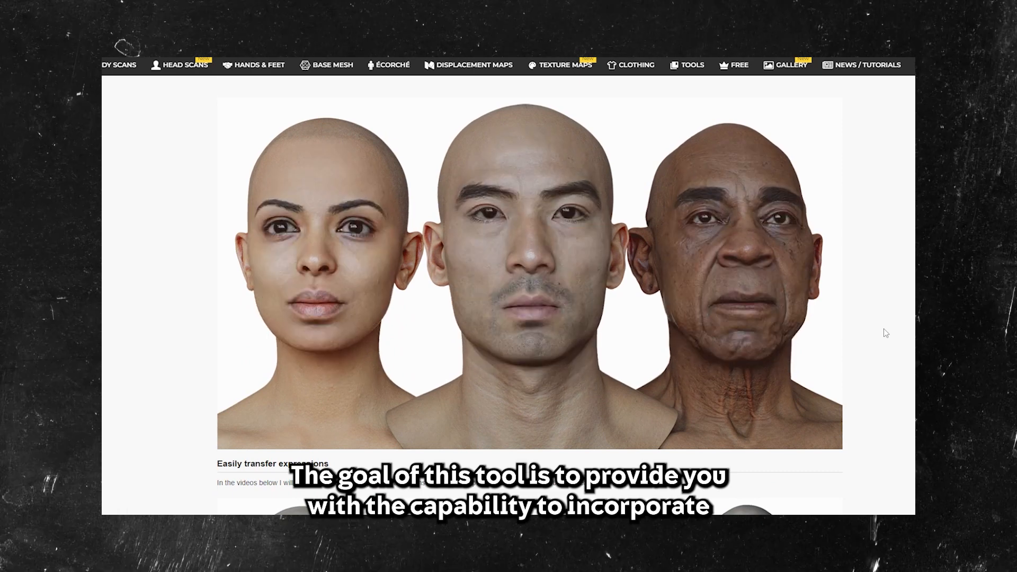
- Review the sections on transferring expressions and super average expressions on the 3D Scan Store basemesh page
{"action": "scroll", "coordinate": [884, 333], "scroll_direction": "down", "scroll_amount": 5}
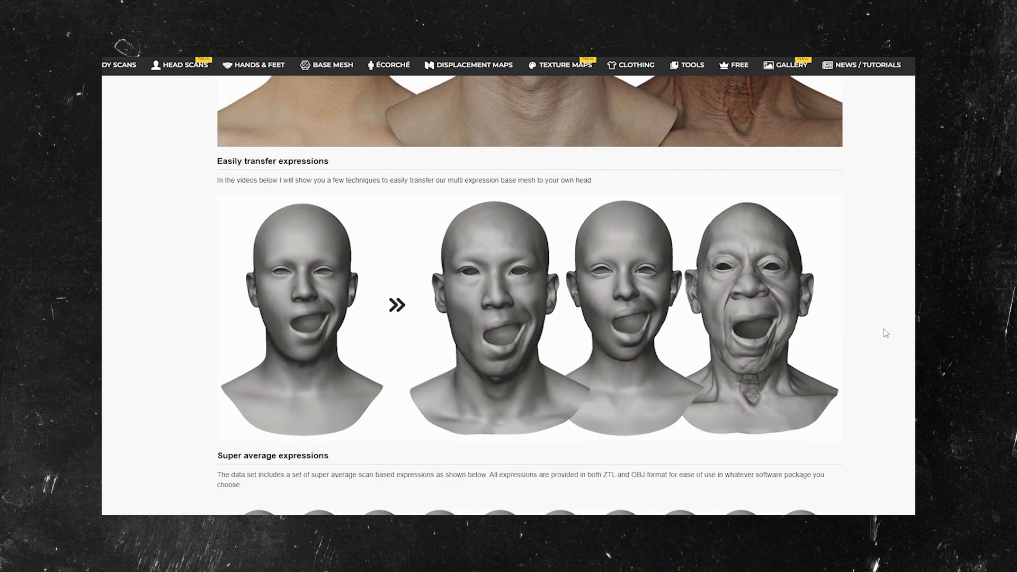
{"action": "scroll", "coordinate": [884, 331], "scroll_direction": "down", "scroll_amount": 7}
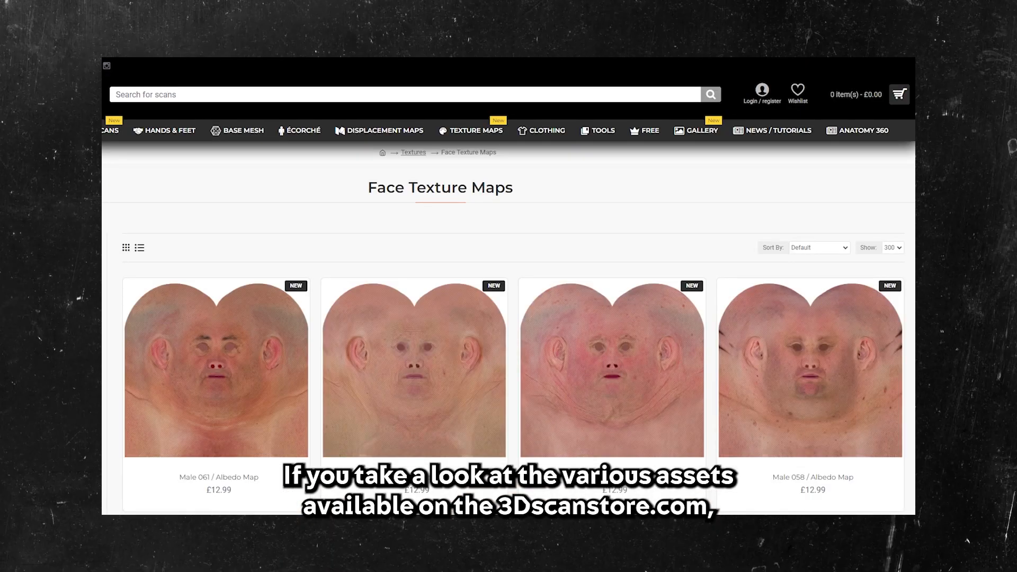
- Browse the male albedo maps in the Face Texture Maps catalogue on 3D Scan Store
{"action": "scroll", "coordinate": [908, 223], "scroll_direction": "down", "scroll_amount": 7}
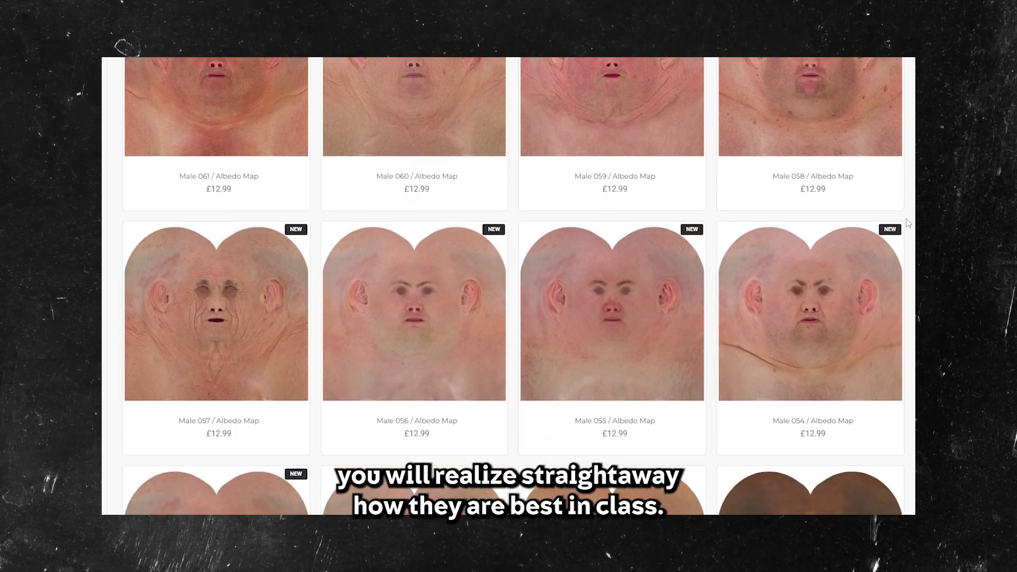
{"action": "scroll", "coordinate": [907, 223], "scroll_direction": "down", "scroll_amount": 6}
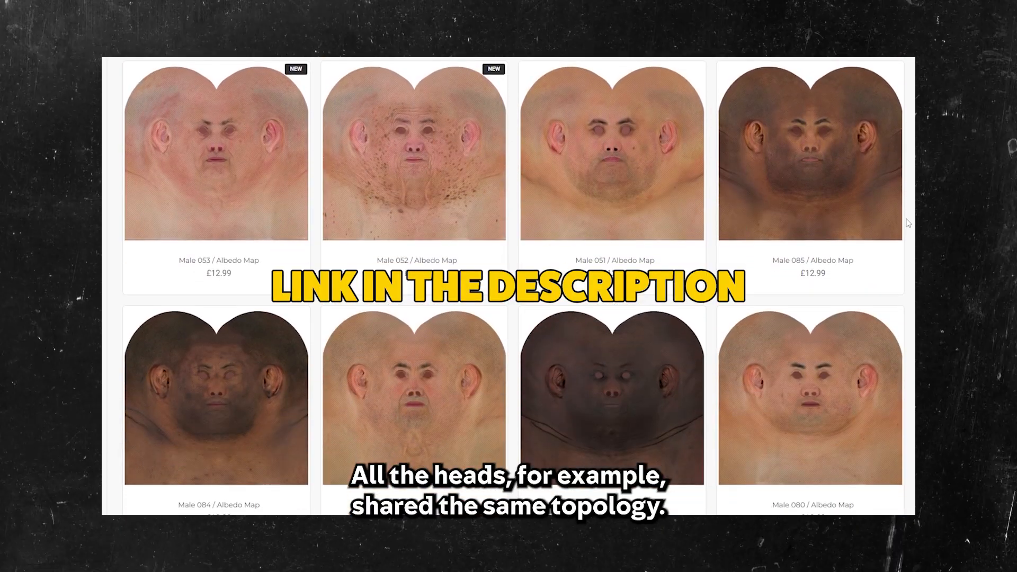
{"action": "scroll", "coordinate": [908, 223], "scroll_direction": "down", "scroll_amount": 15}
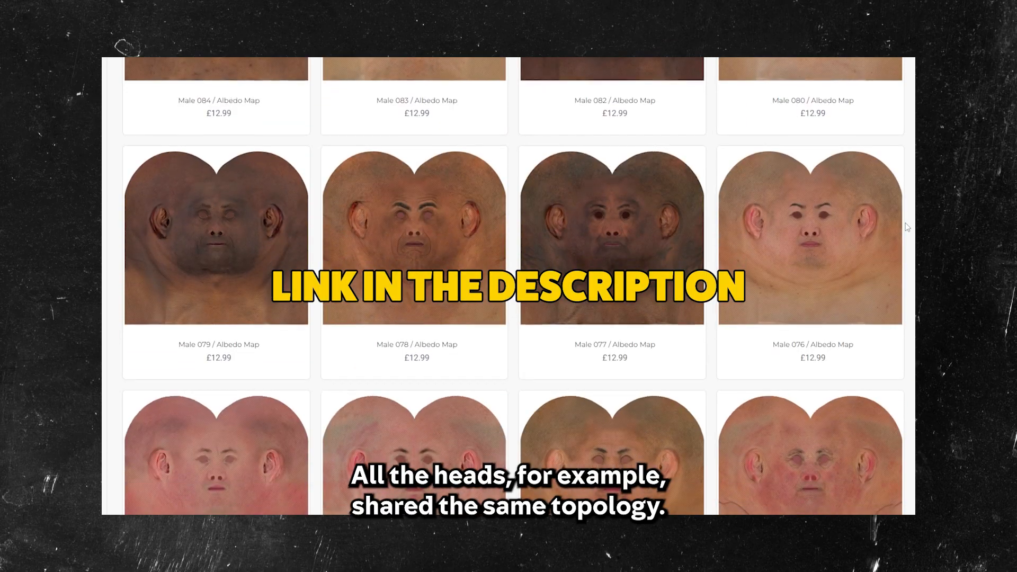
{"action": "scroll", "coordinate": [908, 228], "scroll_direction": "down", "scroll_amount": 12}
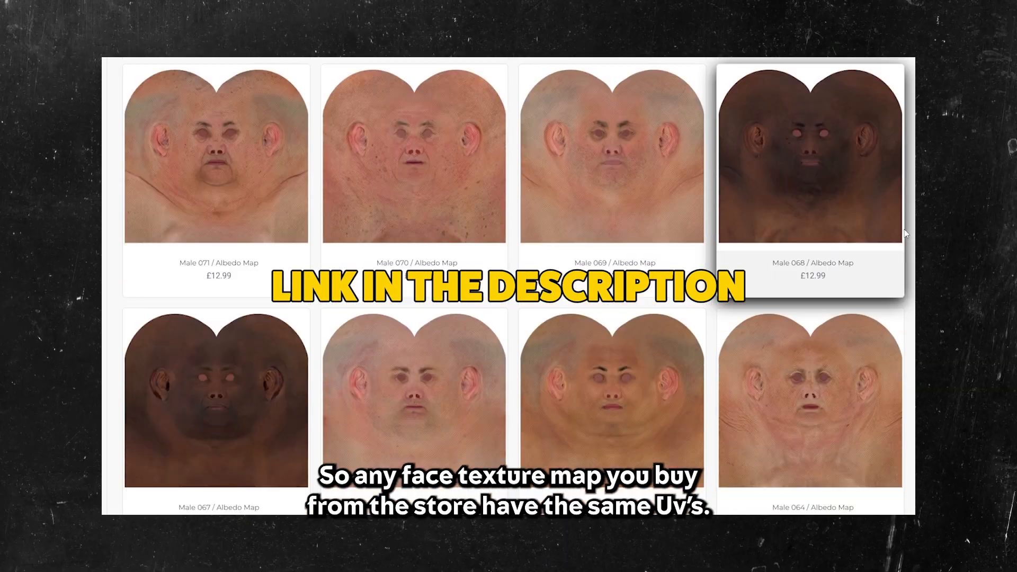
{"action": "scroll", "coordinate": [905, 232], "scroll_direction": "down", "scroll_amount": 10}
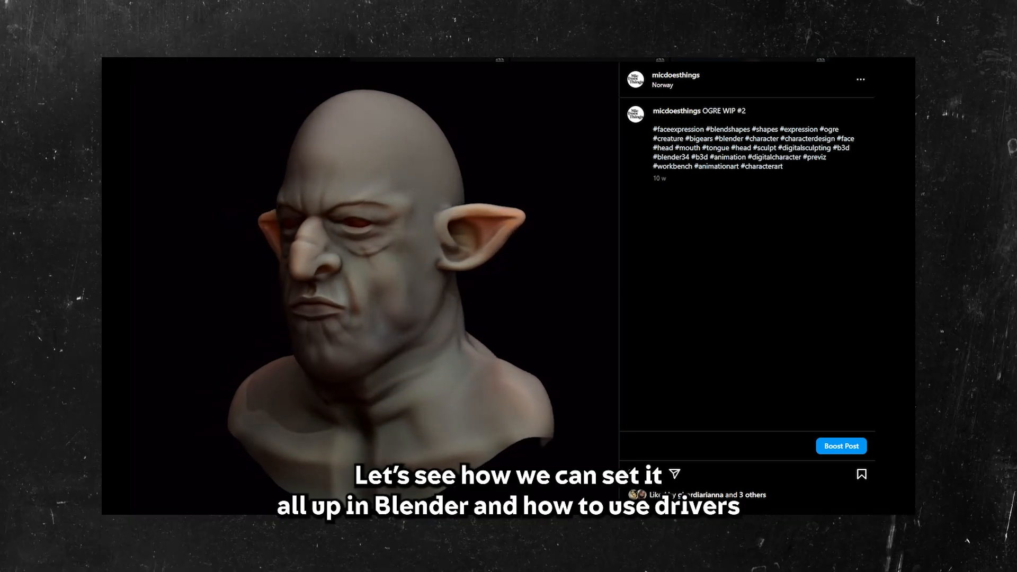
{"action": "left_click", "coordinate": [606, 306]}
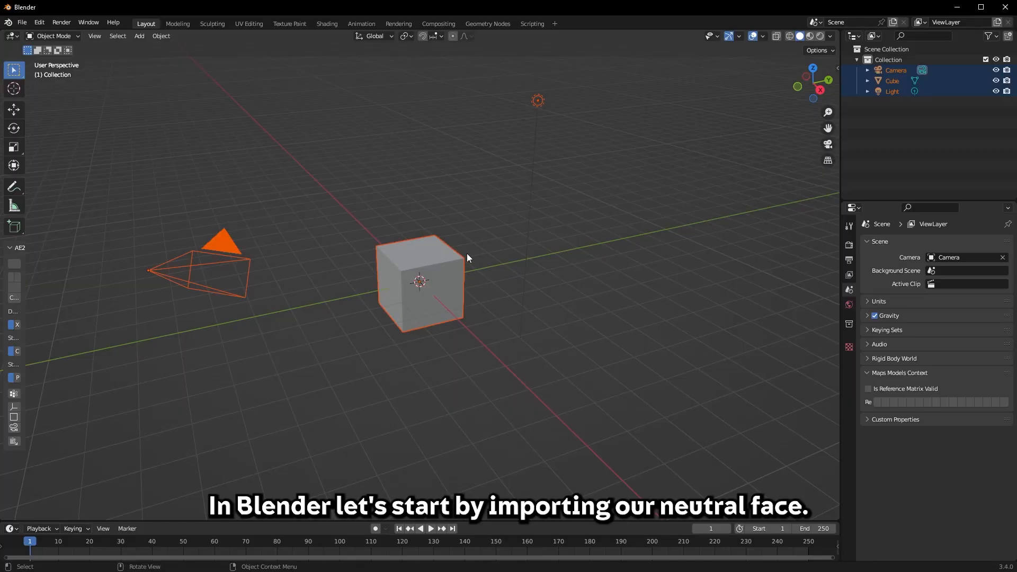
- In Blender, delete the default camera, cube and light, and import the neutral head 00_Neutral as the base mesh
{"action": "key", "text": "x"}
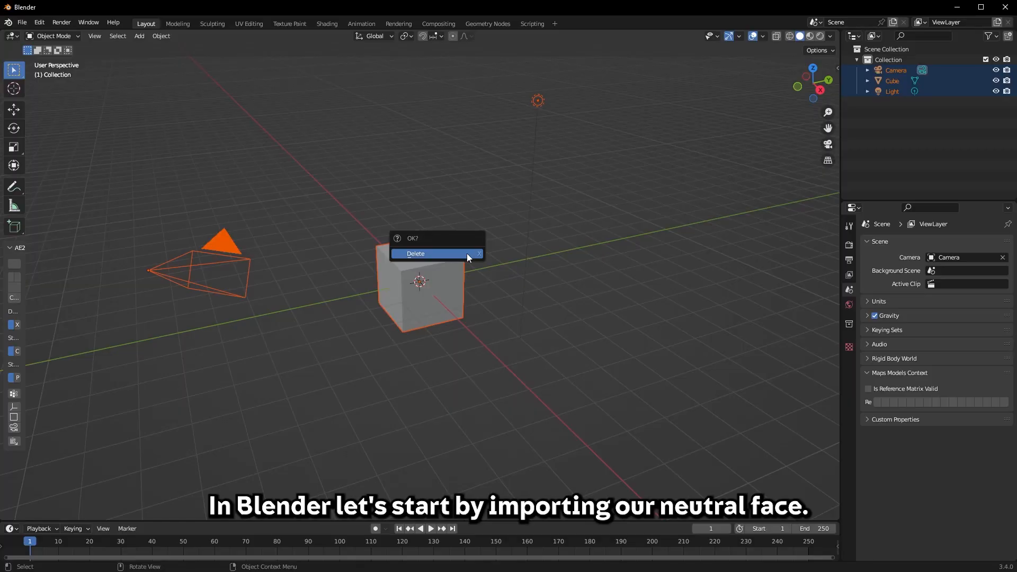
{"action": "left_click", "coordinate": [466, 254]}
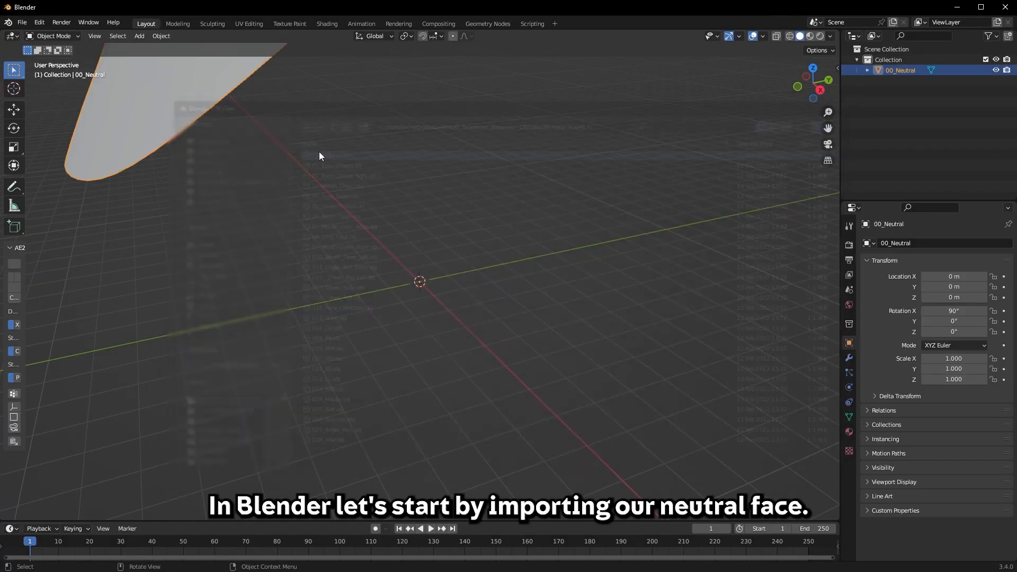
{"action": "key", "text": "KP_1"}
{"action": "scroll", "coordinate": [451, 317], "scroll_direction": "up", "scroll_amount": 4}
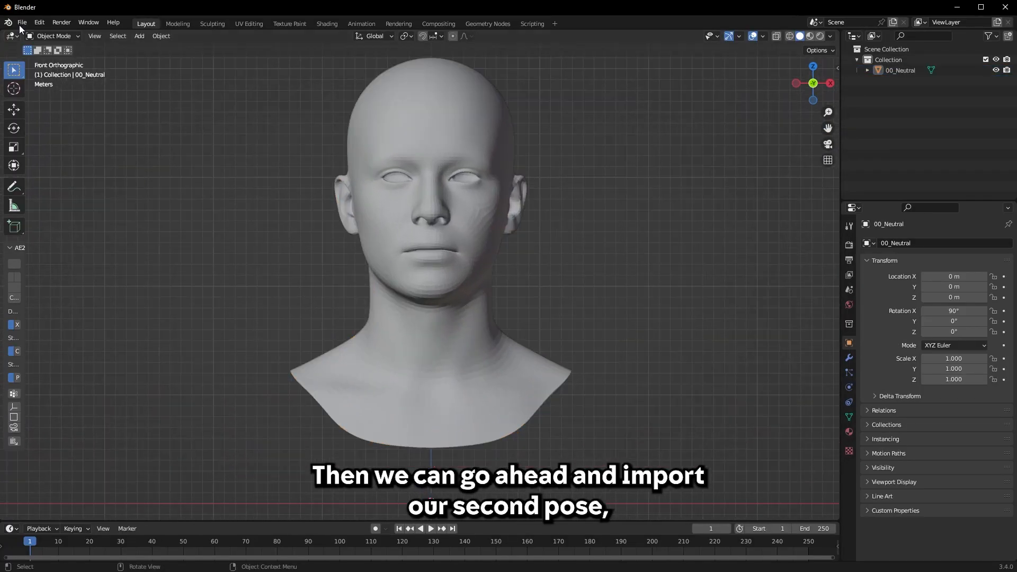
- Import 07_Mouth_Open_Wide.obj and check it by temporarily hiding the neutral head
{"action": "left_click", "coordinate": [22, 22]}
{"action": "mouse_move", "coordinate": [72, 164]}
{"action": "left_click", "coordinate": [153, 238]}
{"action": "left_click", "coordinate": [386, 224]}
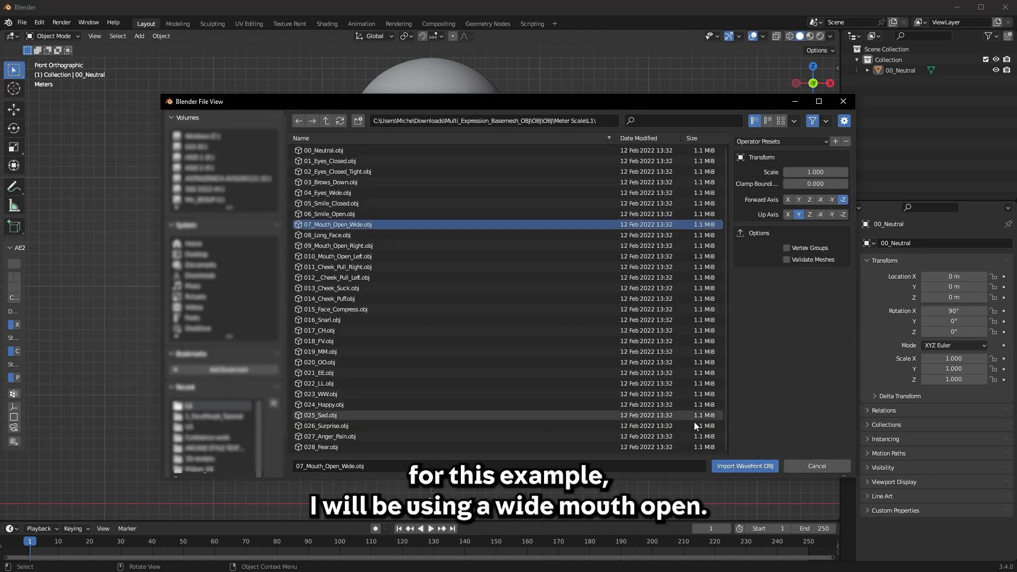
{"action": "left_click", "coordinate": [745, 466]}
{"action": "left_click", "coordinate": [996, 71]}
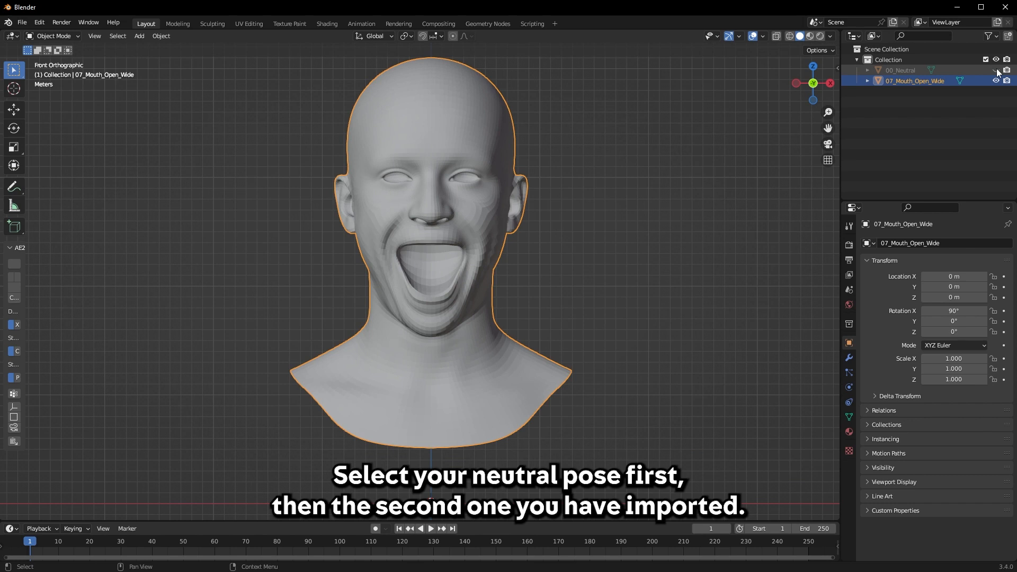
{"action": "left_click", "coordinate": [996, 70]}
- Join the open-mouth head to 00_Neutral as a shape key, and test its value before returning it to 0
{"action": "left_click", "coordinate": [901, 70]}
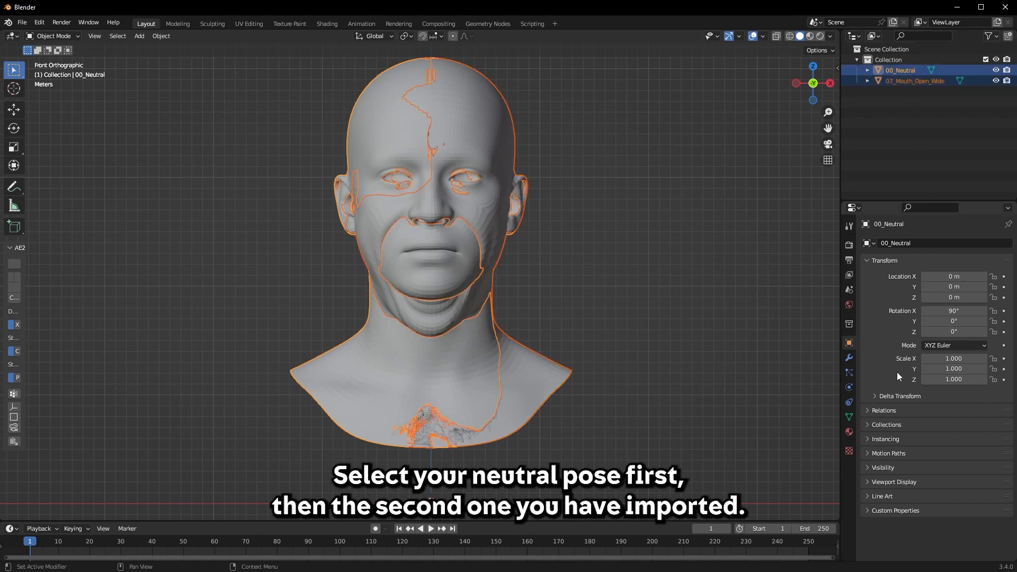
{"action": "left_click", "coordinate": [849, 418]}
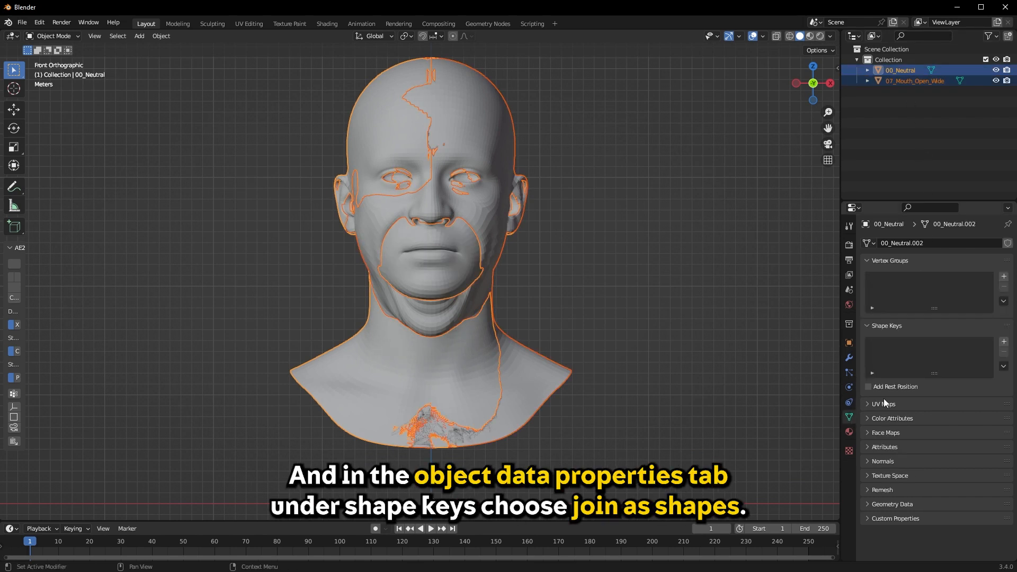
{"action": "left_click", "coordinate": [1003, 366]}
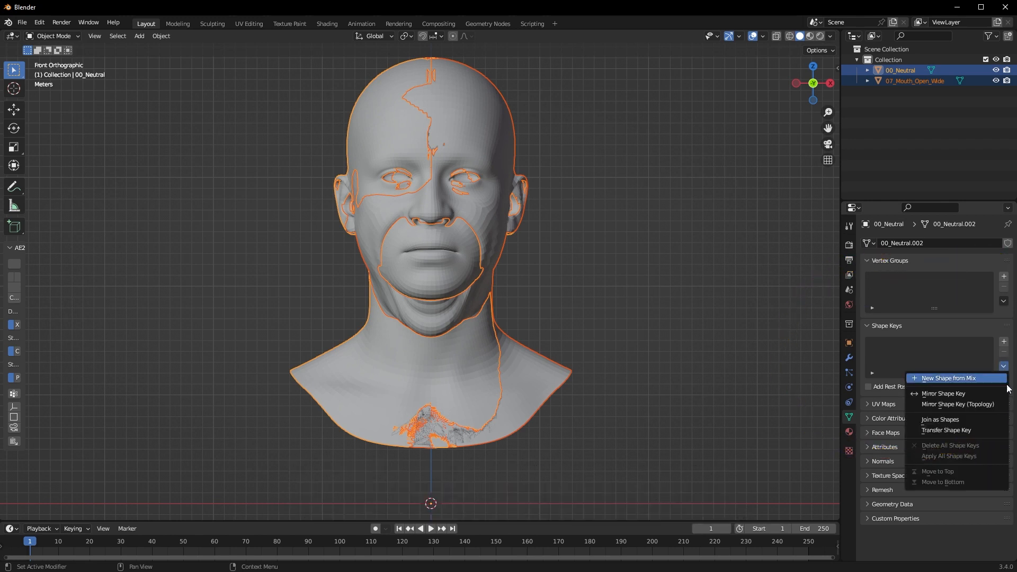
{"action": "left_click", "coordinate": [967, 422]}
{"action": "mouse_move", "coordinate": [938, 421]}
{"action": "left_mouse_down"}
{"action": "mouse_move", "coordinate": [964, 421]}
{"action": "mouse_move", "coordinate": [923, 422]}
{"action": "mouse_move", "coordinate": [991, 421]}
{"action": "mouse_move", "coordinate": [925, 421]}
{"action": "left_mouse_up"}
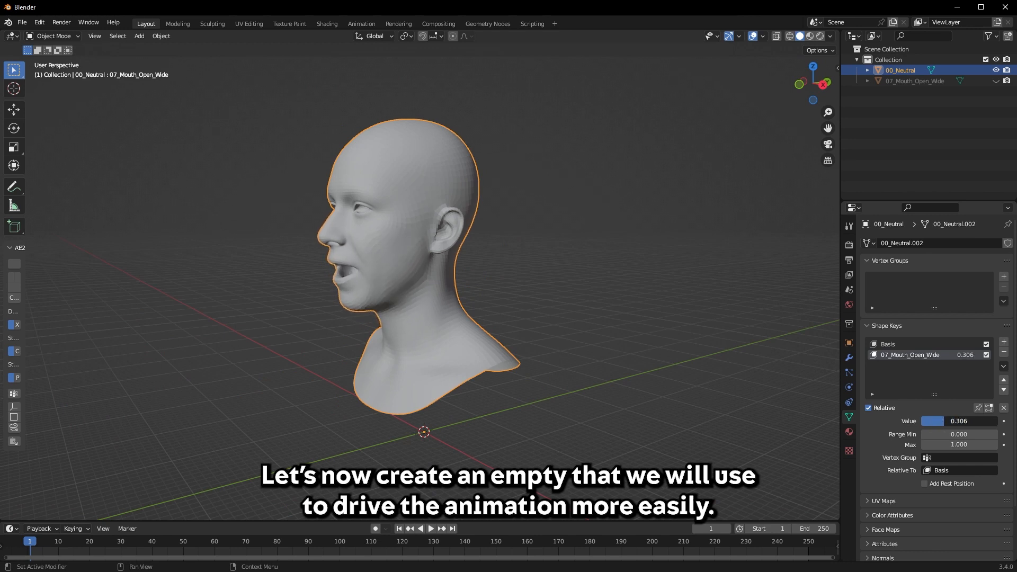
{"action": "left_click_drag", "start_coordinate": [981, 421], "coordinate": [921, 421]}
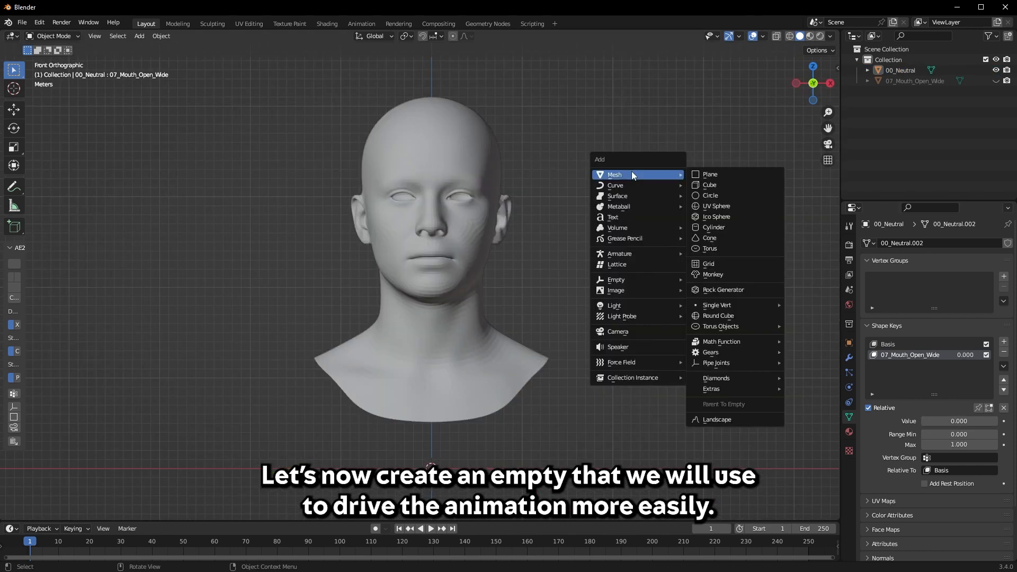
- Add a cube-shaped empty and name it Mouth_Open
{"action": "mouse_move", "coordinate": [626, 280]}
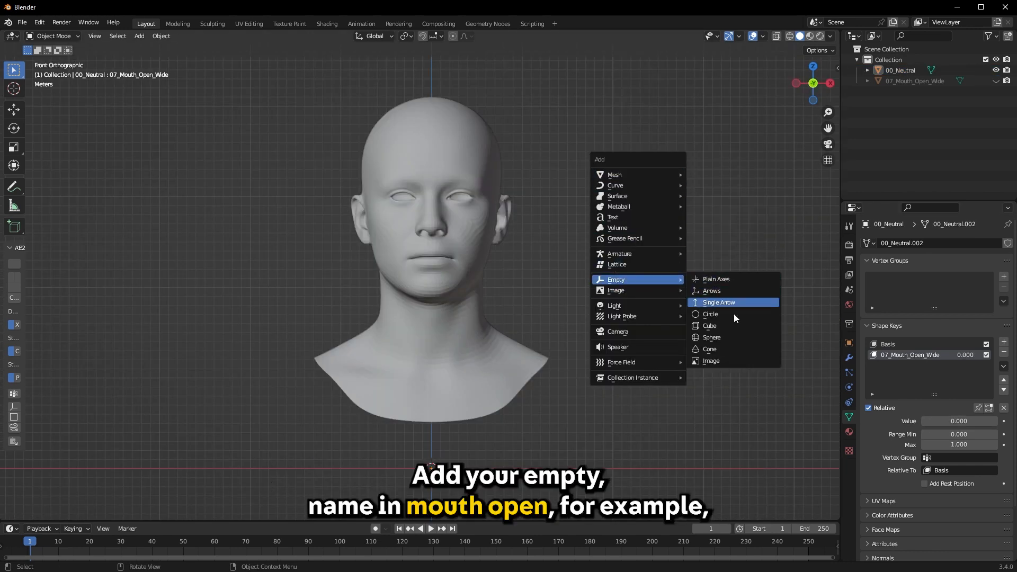
{"action": "left_click", "coordinate": [727, 325]}
{"action": "type", "text": "Mouth_Open"}
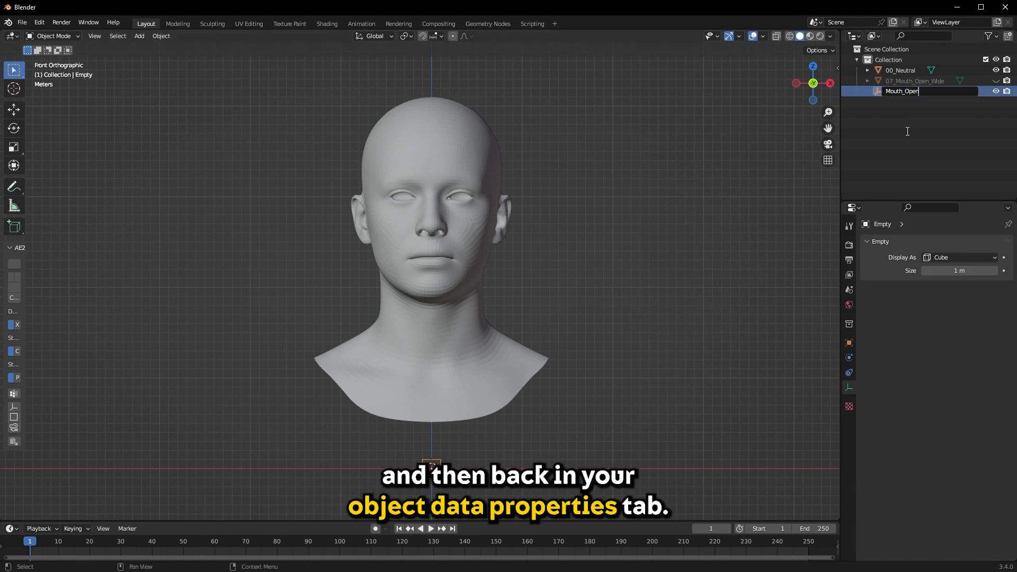
- Add a driver to the value of the neutral head's 07_Mouth_Open_Wide shape key
{"action": "left_click", "coordinate": [463, 411]}
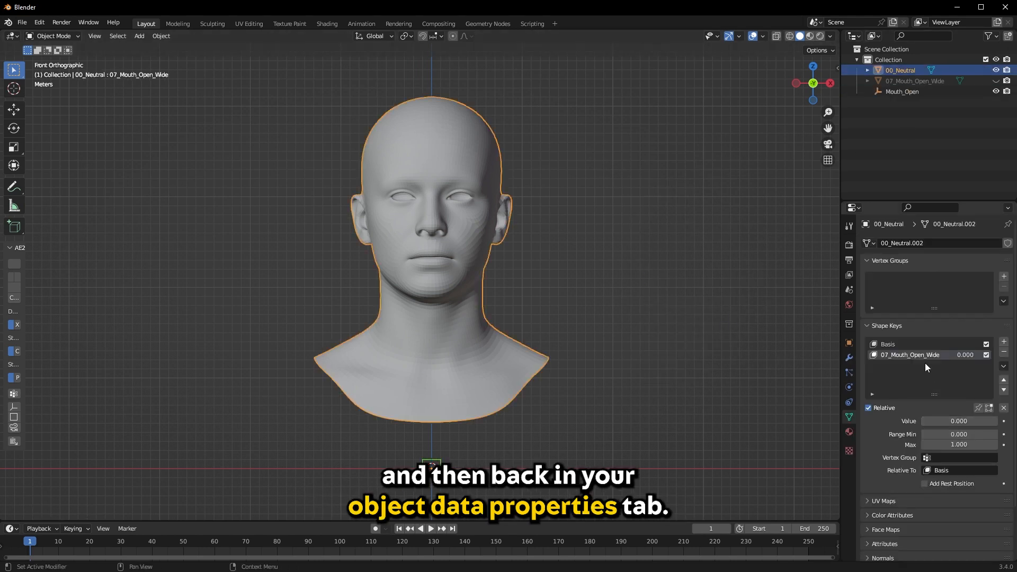
{"action": "right_click", "coordinate": [961, 419]}
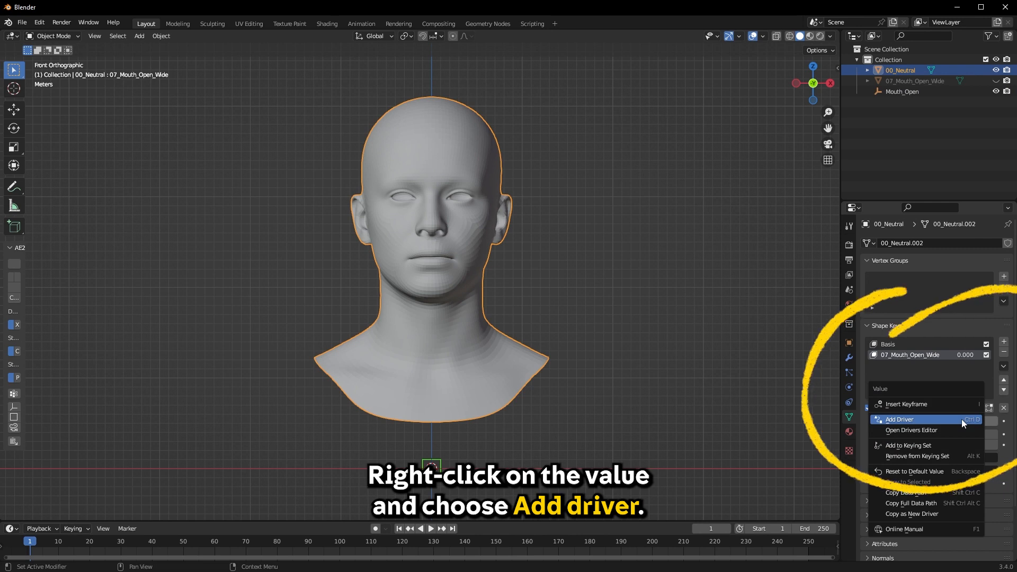
{"action": "left_click", "coordinate": [952, 419]}
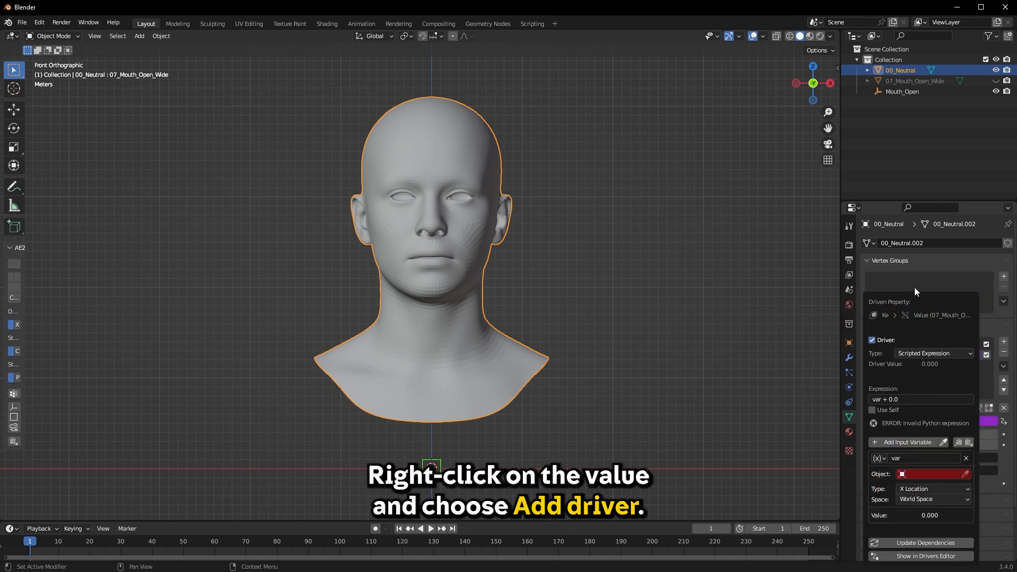
{"action": "left_click_drag", "start_coordinate": [916, 297], "coordinate": [694, 138]}
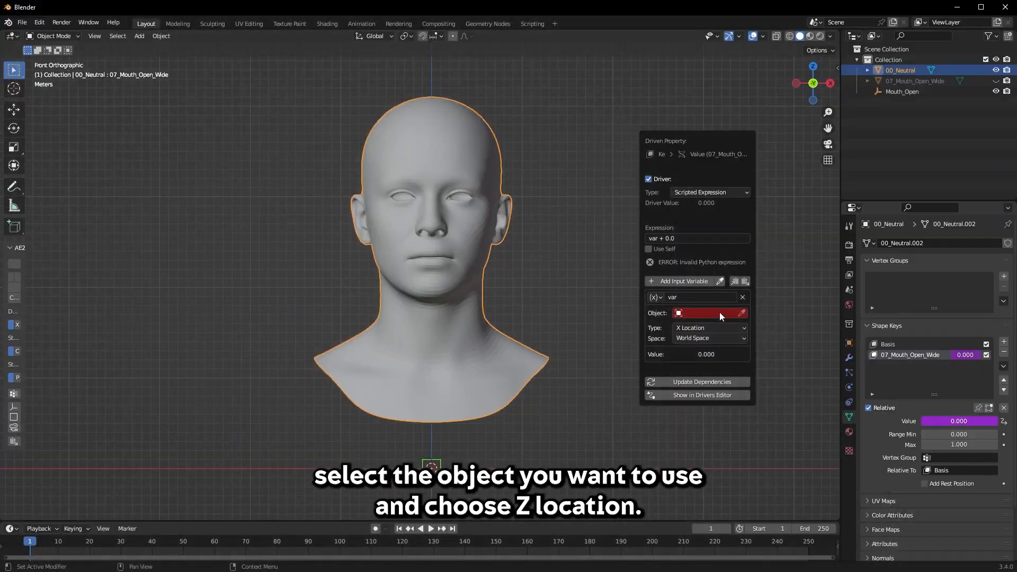
- Set the driver variable to use the Mouth_Open empty's Z Location
{"action": "left_click", "coordinate": [720, 312]}
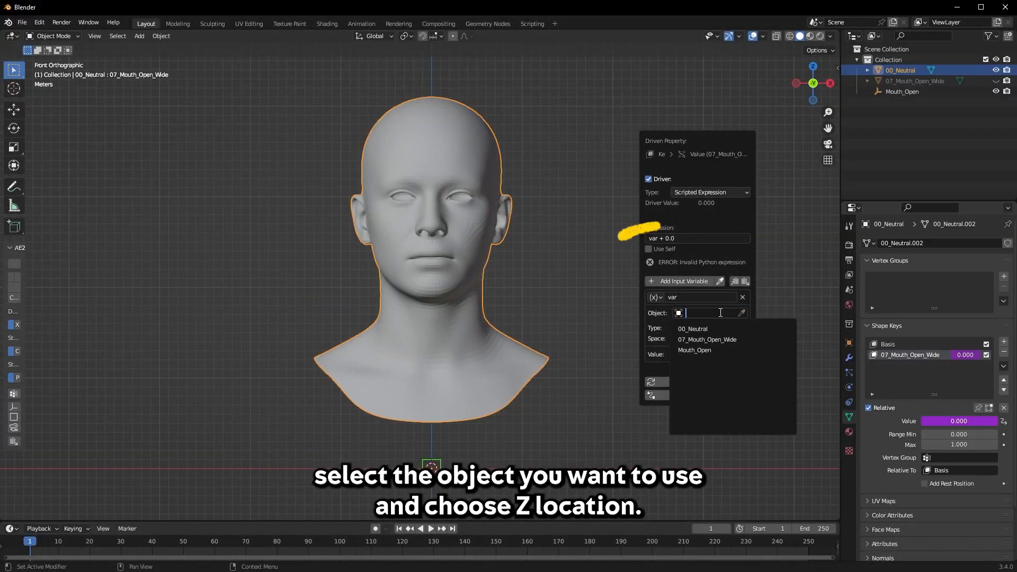
{"action": "left_click", "coordinate": [702, 348]}
{"action": "left_click", "coordinate": [696, 318]}
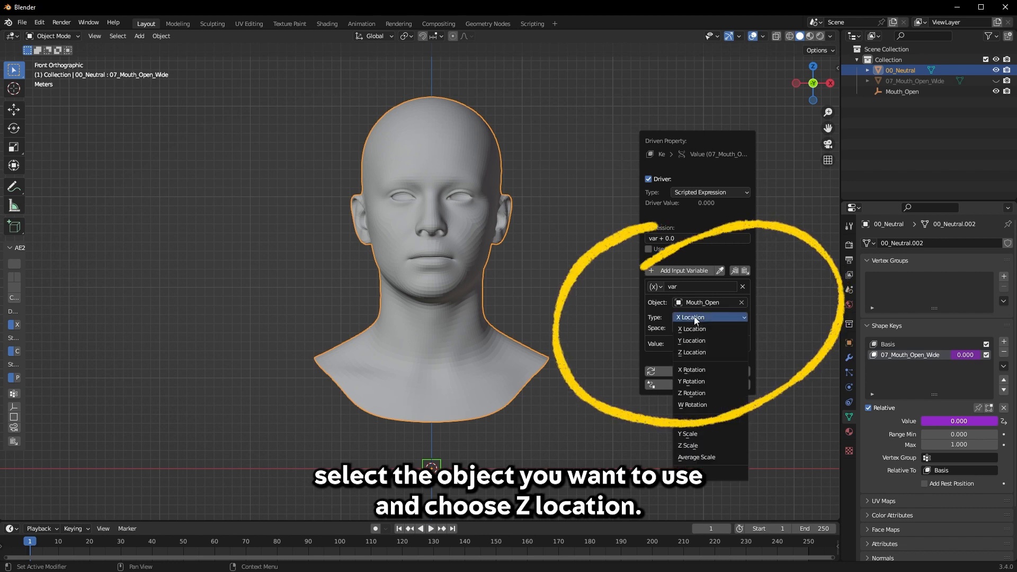
{"action": "left_click", "coordinate": [694, 351]}
- Test the driver by moving the Mouth_Open empty upward, and lock the empty's X and Y location
{"action": "mouse_move", "coordinate": [431, 448]}
{"action": "left_mouse_down"}
{"action": "mouse_move", "coordinate": [434, 425]}
{"action": "mouse_move", "coordinate": [442, 439]}
{"action": "left_mouse_up"}
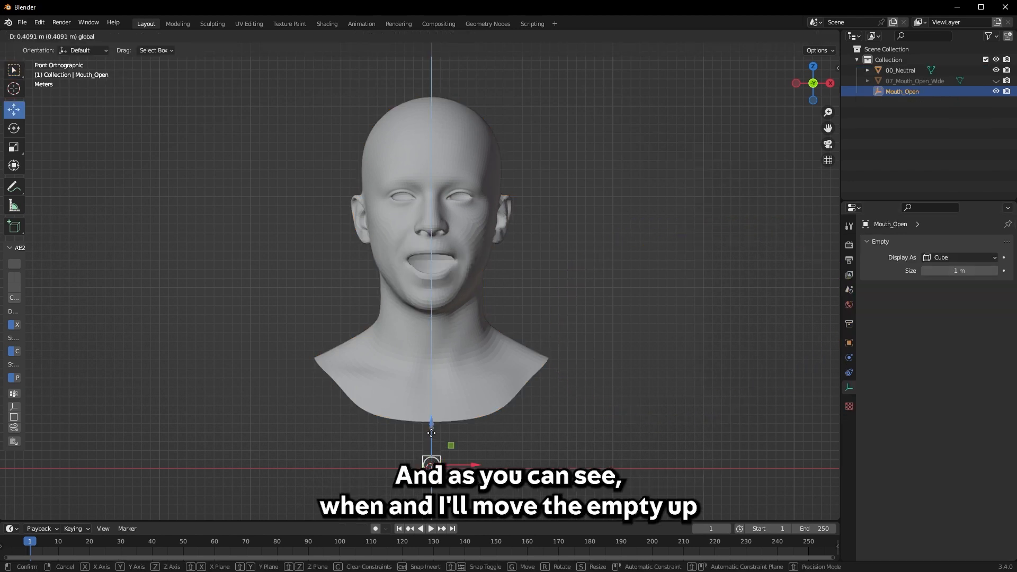
{"action": "left_click", "coordinate": [849, 343]}
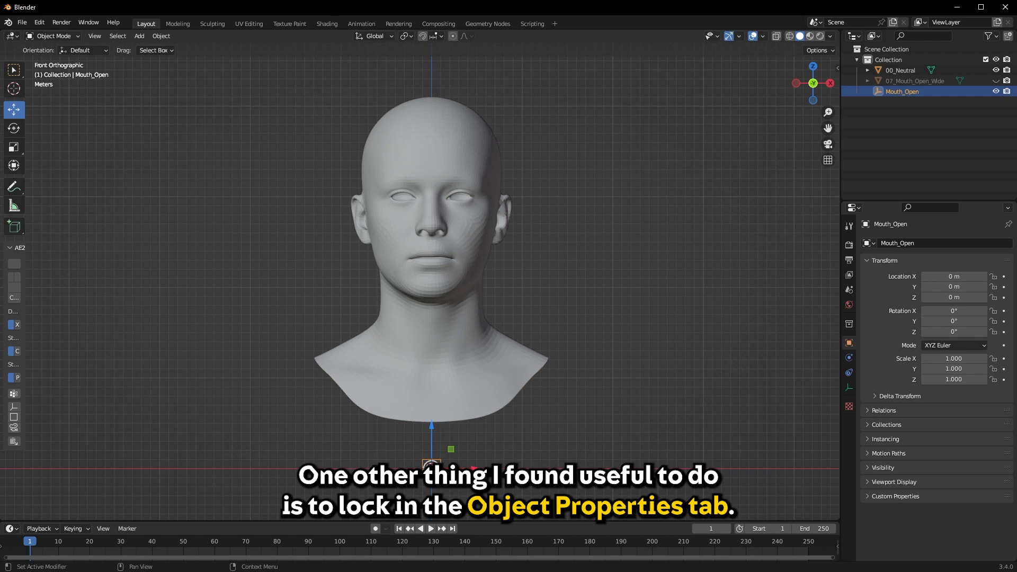
{"action": "left_click", "coordinate": [994, 277]}
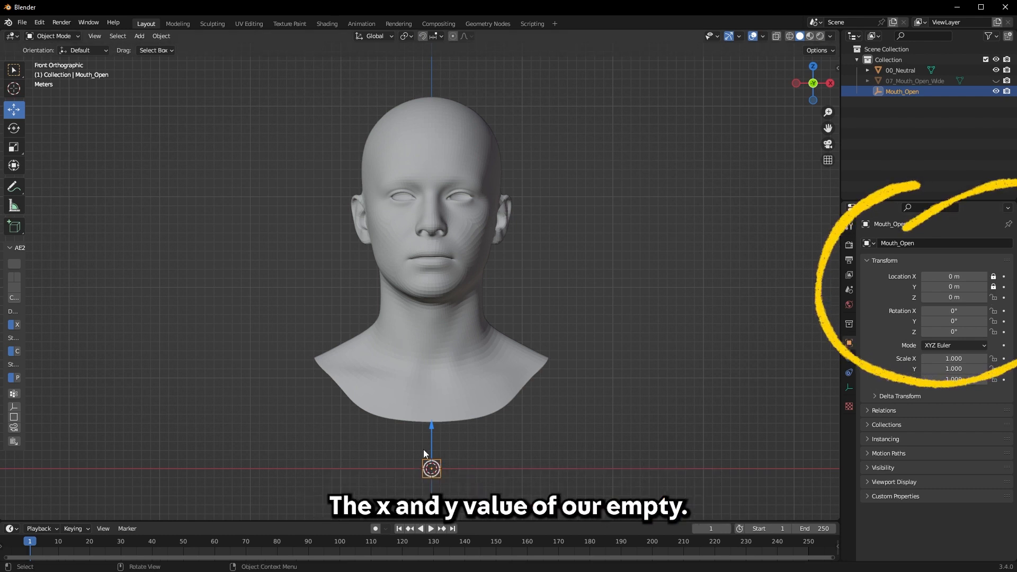
- Test the axis locks by moving the Mouth_Open empty upward, undo the move and deselect the empty
{"action": "left_click_drag", "start_coordinate": [431, 435], "coordinate": [439, 417]}
{"action": "key", "text": "ctrl+z"}
{"action": "left_click", "coordinate": [510, 444]}
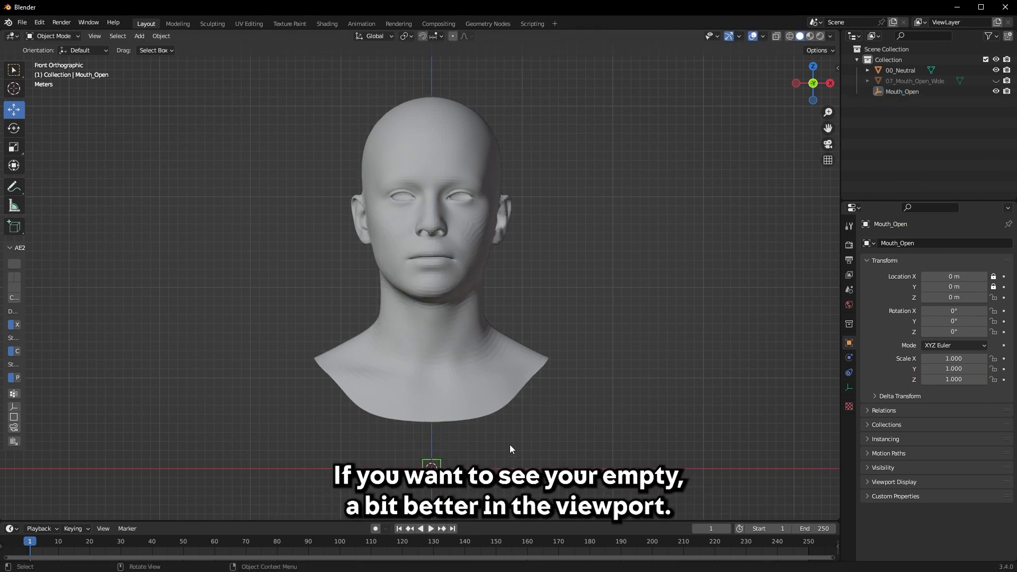
- Change the Empty colour in the 3D Viewport section of the theme preferences
{"action": "left_click", "coordinate": [39, 23]}
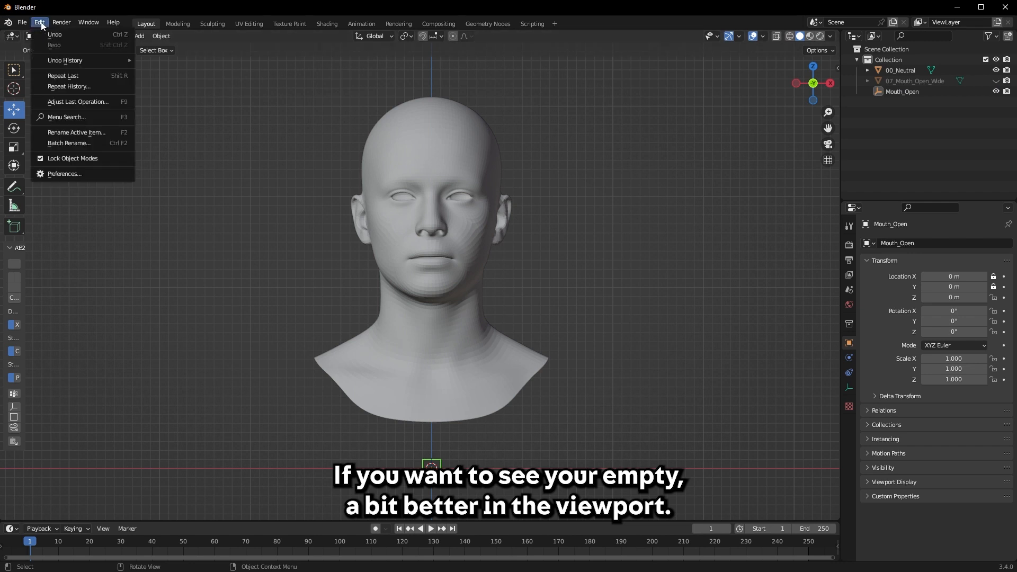
{"action": "left_click", "coordinate": [79, 171]}
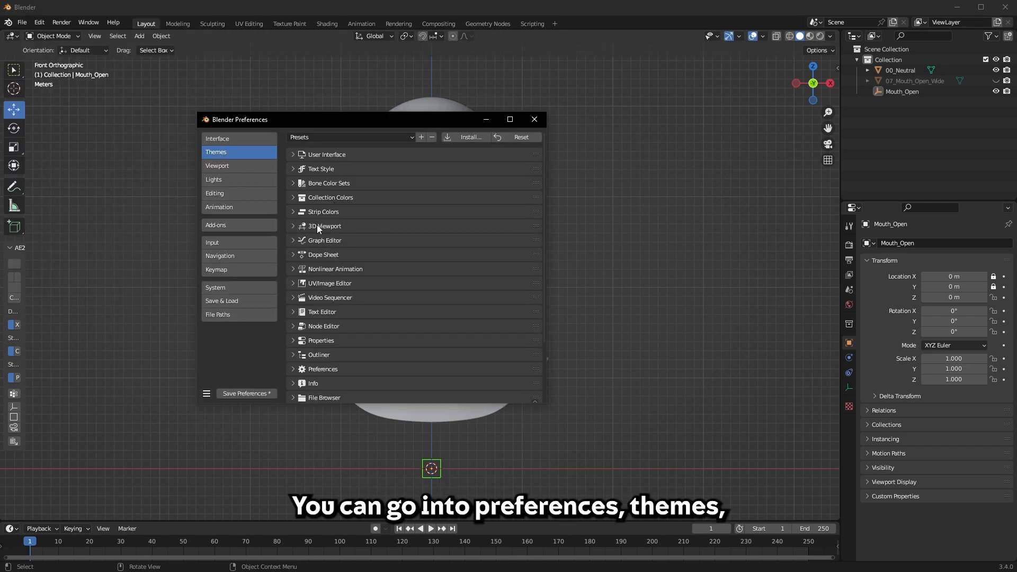
{"action": "left_click", "coordinate": [317, 226]}
{"action": "scroll", "coordinate": [366, 357], "scroll_direction": "down", "scroll_amount": 2}
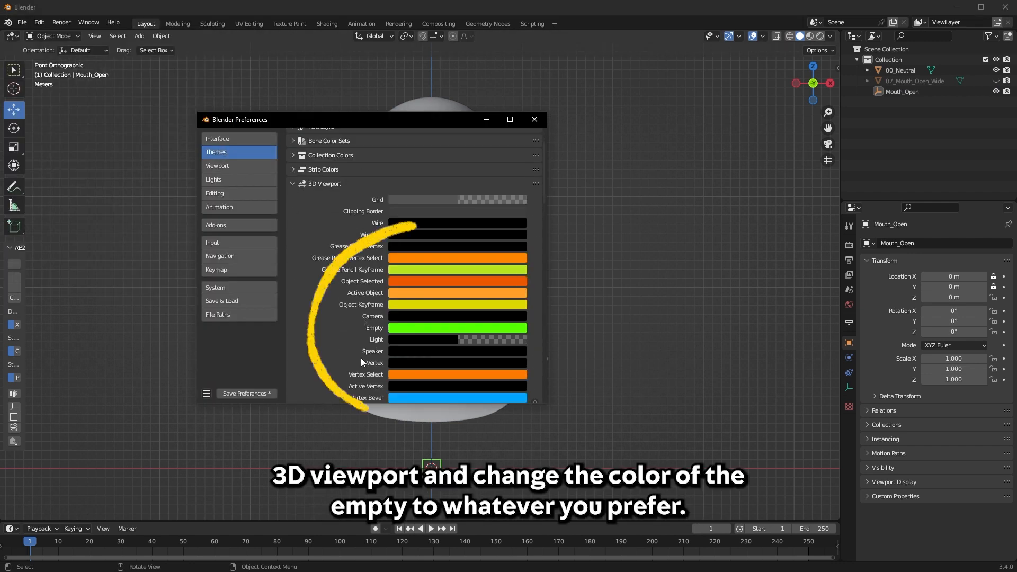
{"action": "left_click", "coordinate": [405, 329]}
{"action": "left_click_drag", "start_coordinate": [474, 216], "coordinate": [510, 181]}
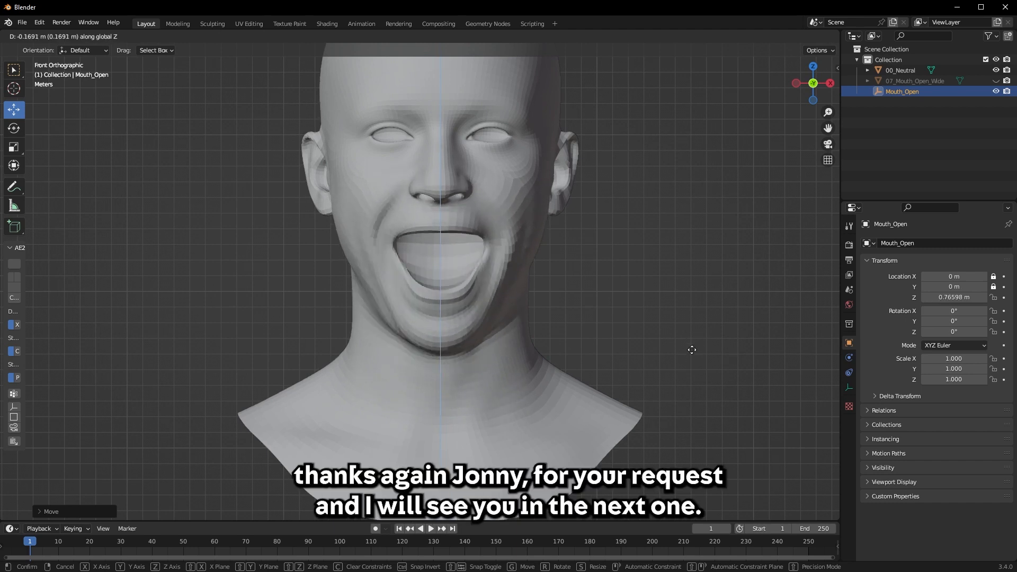
- Test the mouth expression by moving the Mouth_Open empty along the Z axis
{"action": "left_click", "coordinate": [681, 373]}
{"action": "scroll", "coordinate": [675, 380], "scroll_direction": "down", "scroll_amount": 3}
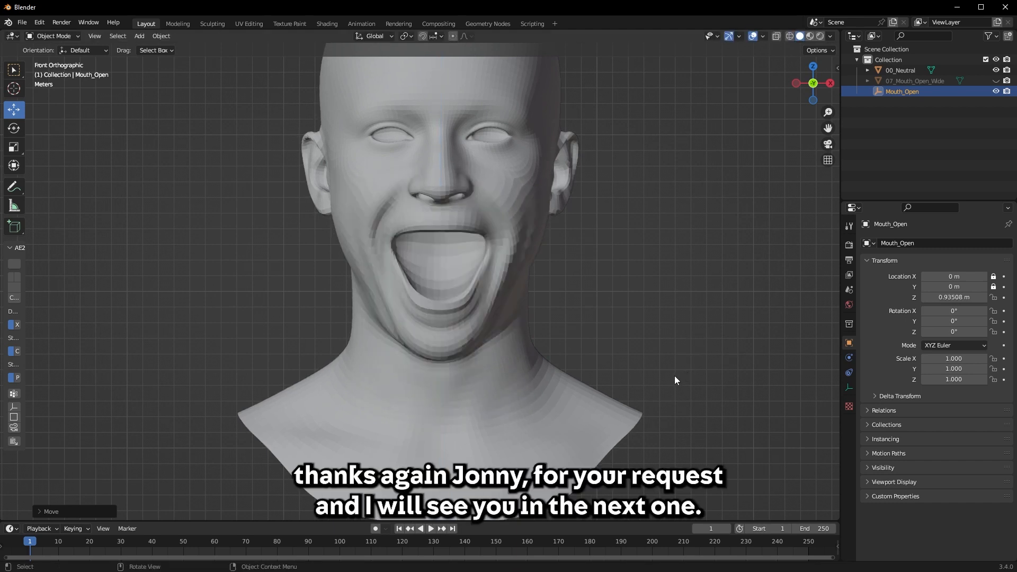